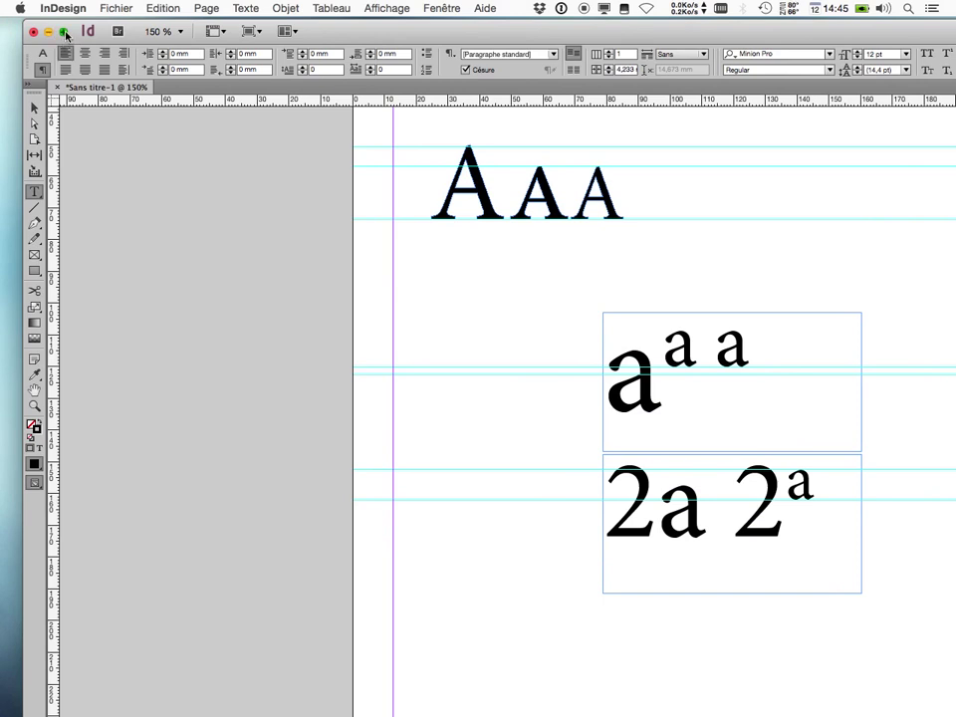
# Step: Enlarge the document window and examine the three A shapes against their horizontal guides
pyautogui.click(63, 32)
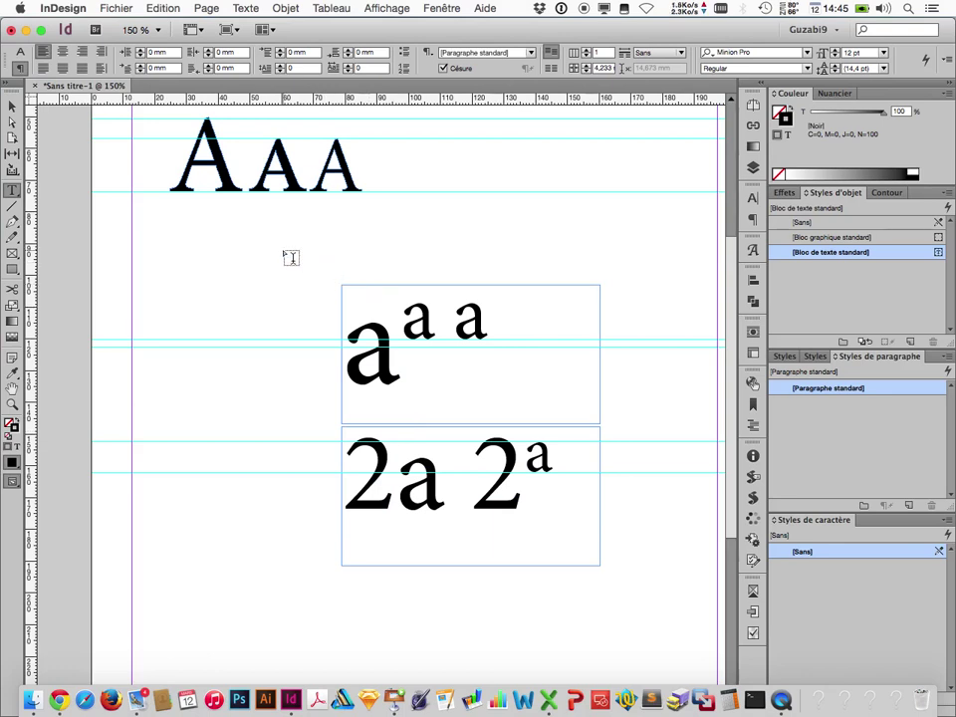
pyautogui.click(13, 402)
pyautogui.moveTo(118, 254); pyautogui.dragTo(401, 227)
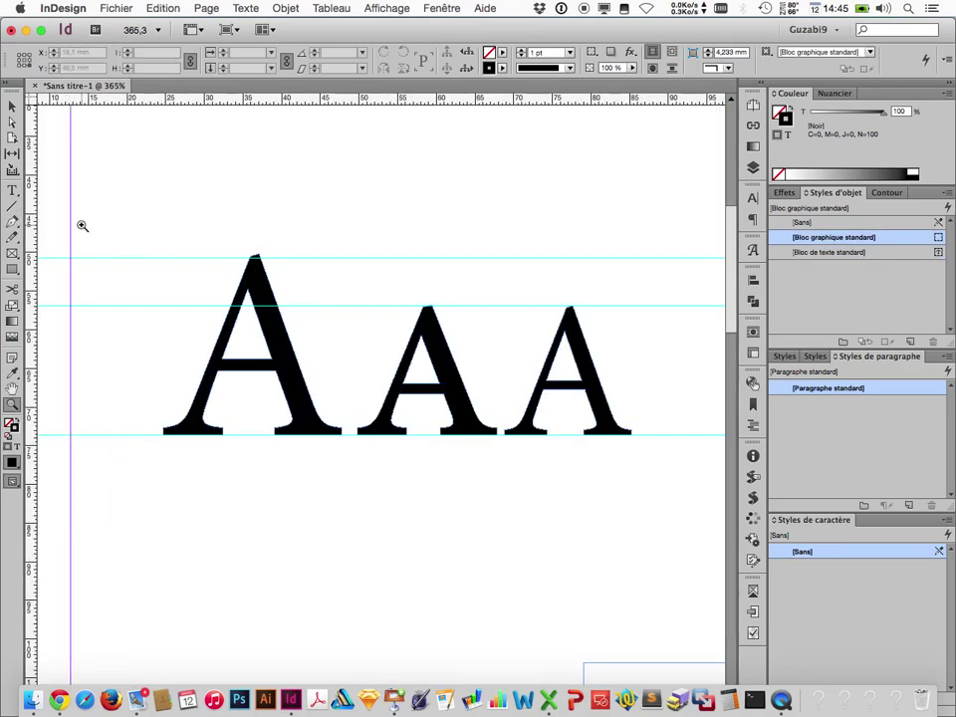
pyautogui.click(12, 105)
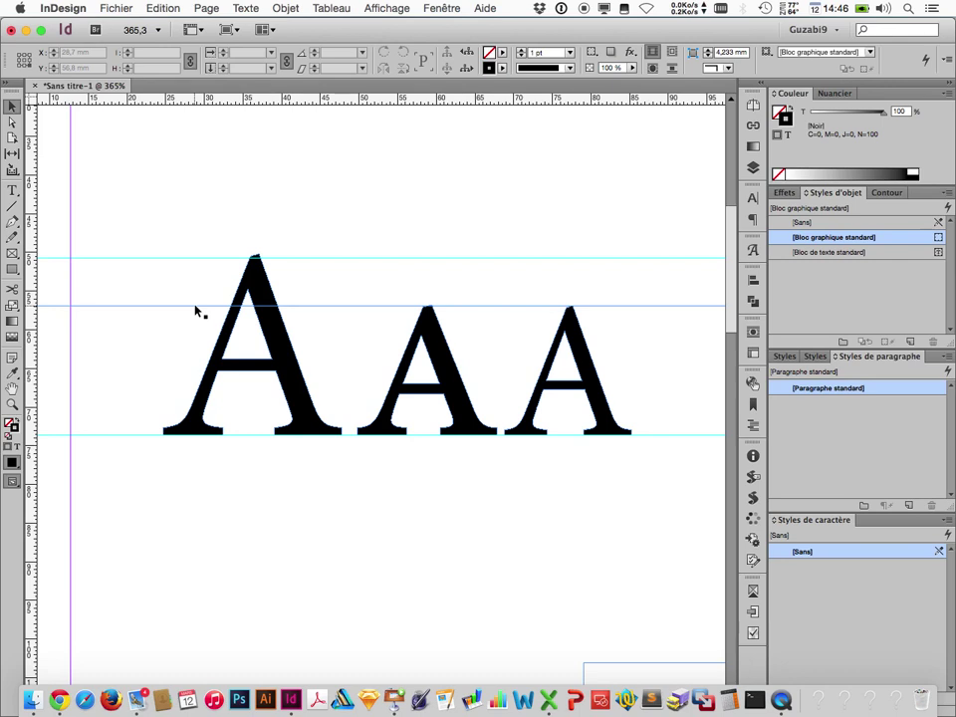
# Step: Replace both letters a following the 2s in the lower text frame with e, keeping the second one superscript
pyautogui.scroll(-10, 367, 399)
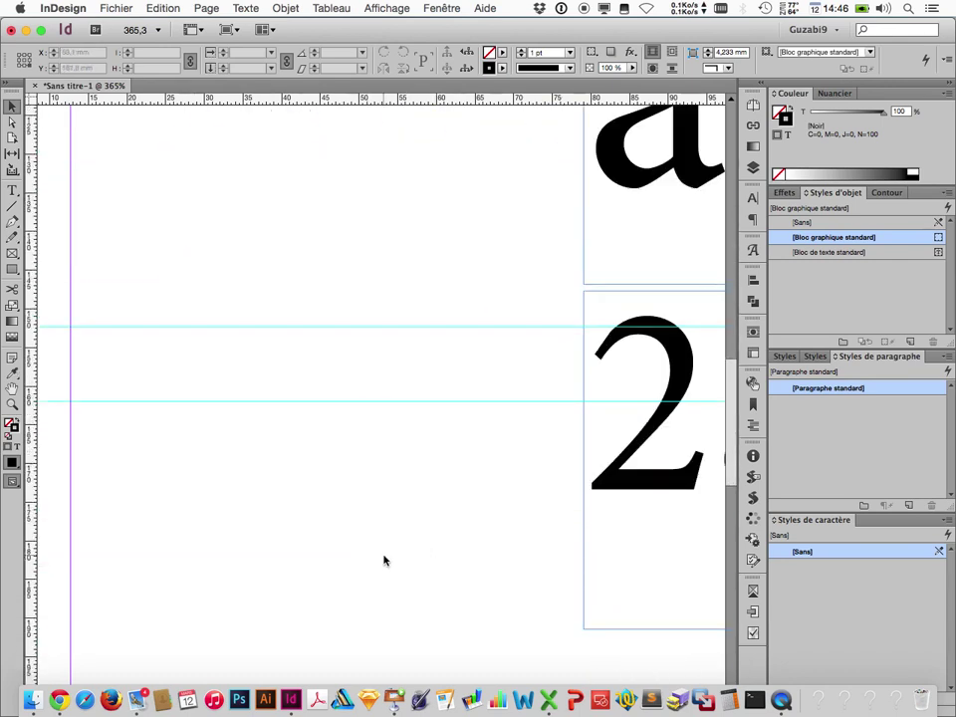
pyautogui.hscroll(10, 480, 515)
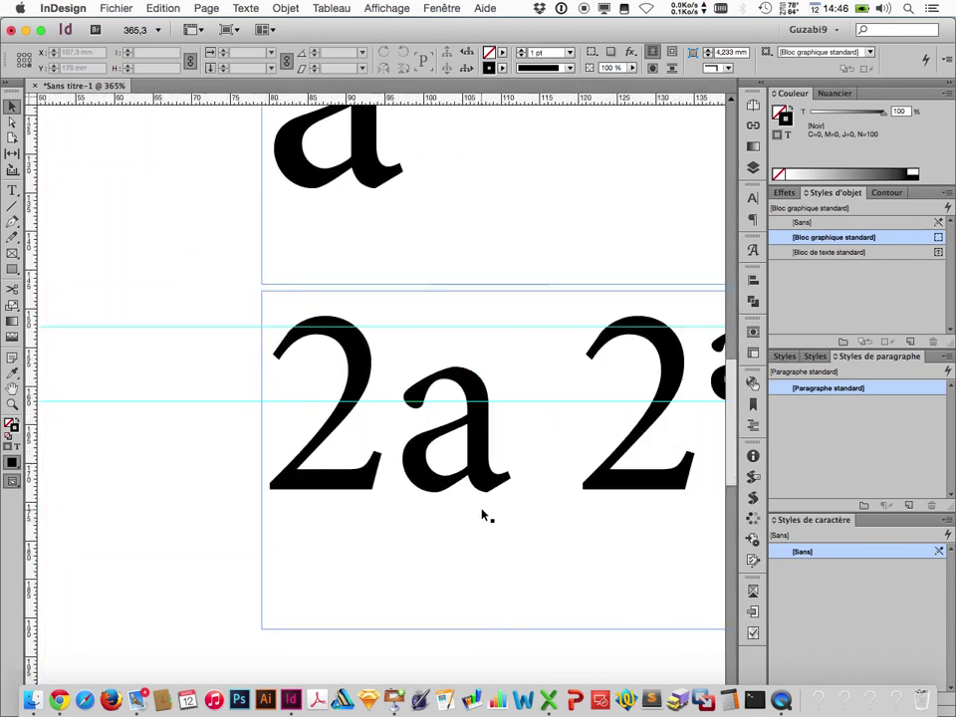
pyautogui.hscroll(7, 482, 514)
pyautogui.scroll(6, 482, 515)
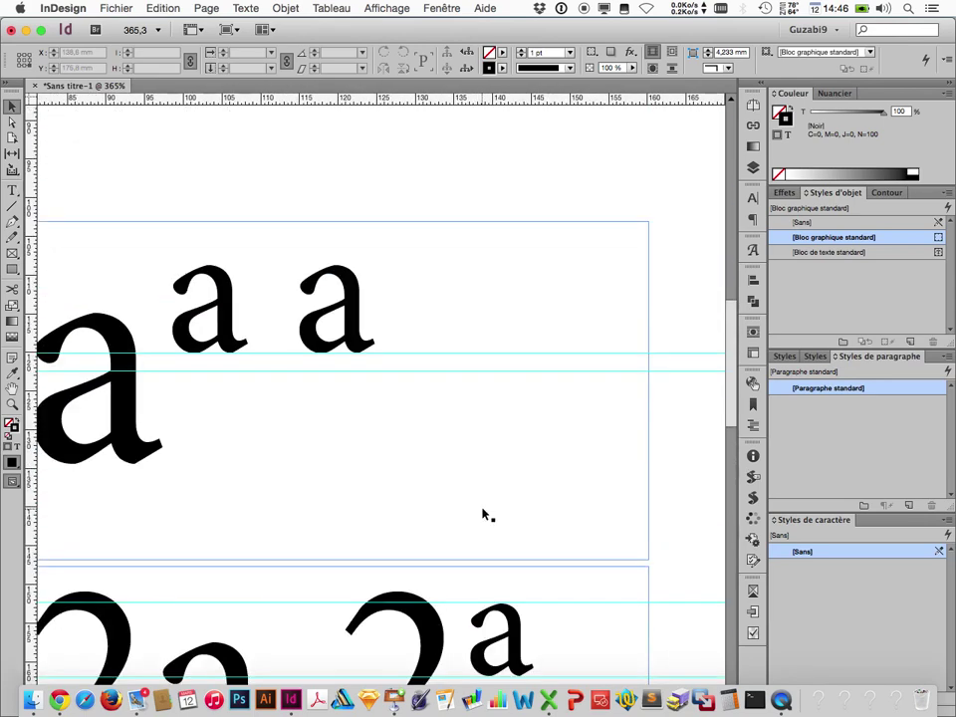
pyautogui.hscroll(-3, 482, 514)
pyautogui.scroll(-5, 484, 514)
pyautogui.scroll(-5, 486, 513)
pyautogui.hscroll(-2, 487, 511)
pyautogui.doubleClick(216, 428)
pyautogui.moveTo(216, 428); pyautogui.dragTo(295, 448)
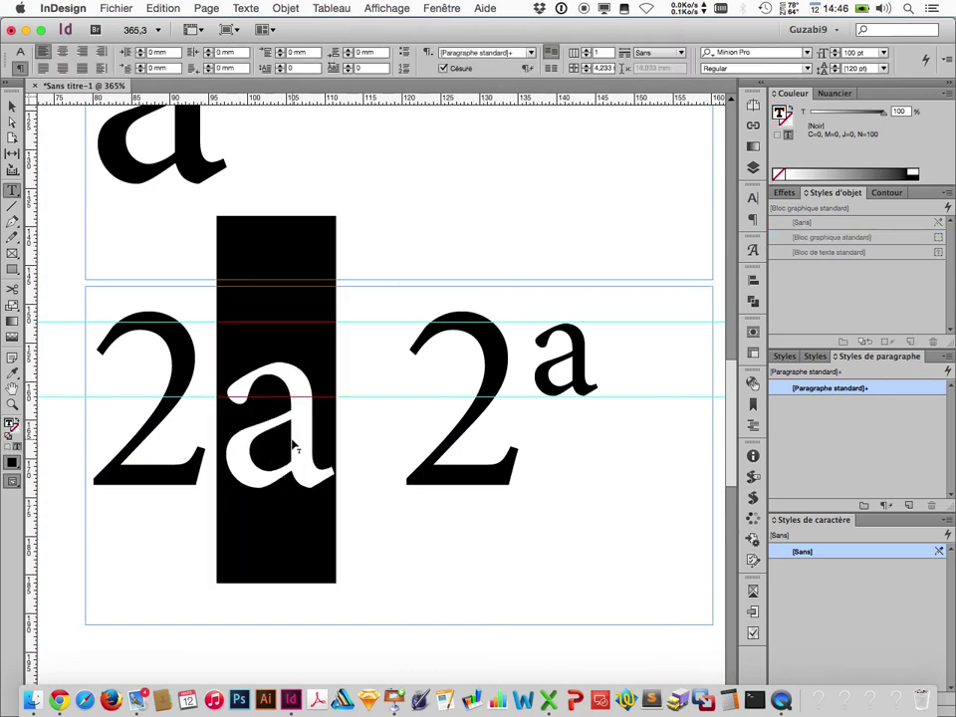
pyautogui.write('e')
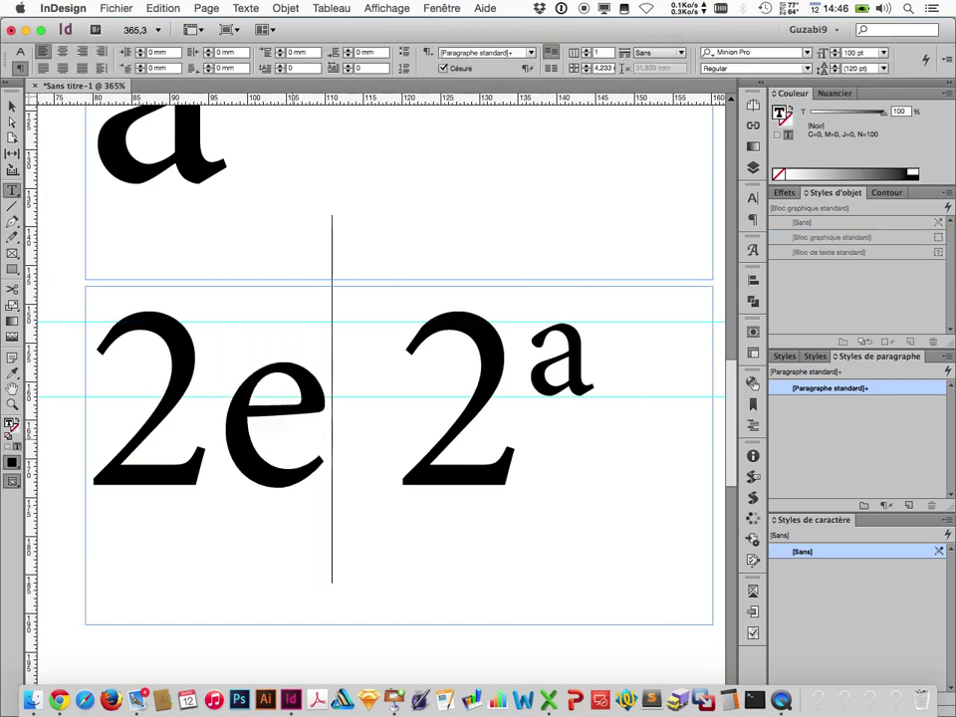
pyautogui.moveTo(536, 378); pyautogui.dragTo(569, 383)
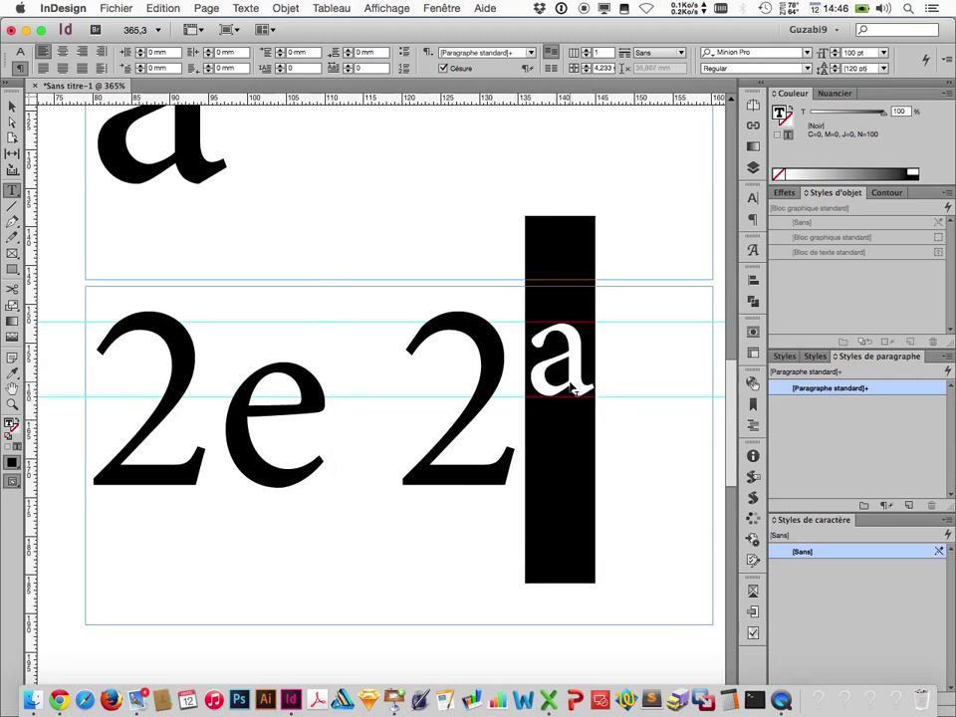
pyautogui.write('e')
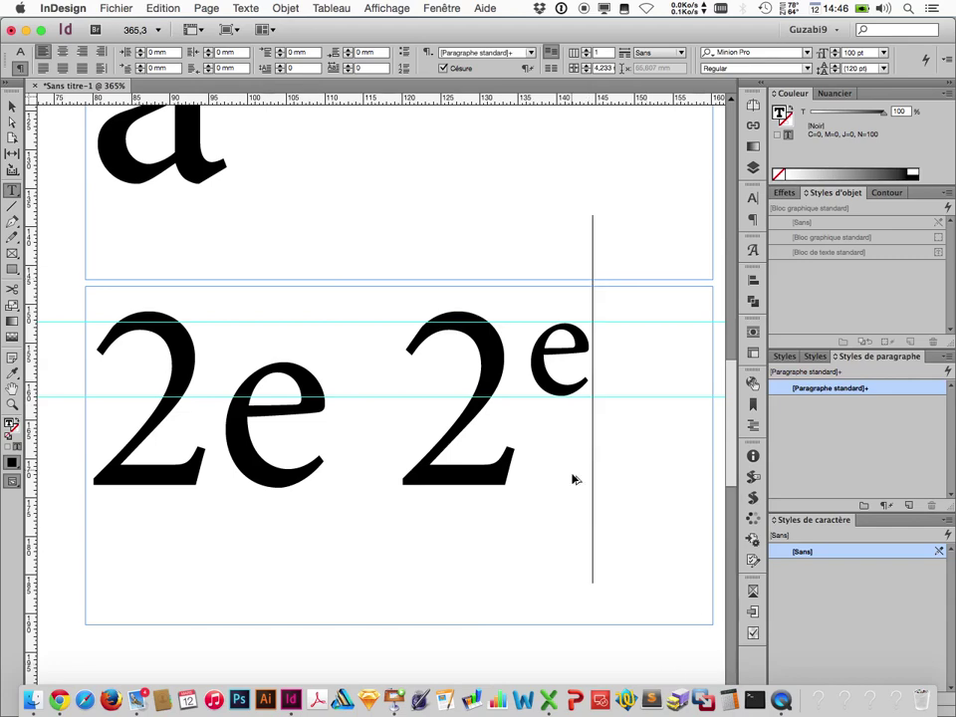
# Step: Widen the lower text frame rightwards until it extends just past the page's right margin guide
pyautogui.keyDown('alt'); pyautogui.keyDown('super'); pyautogui.click(569, 450); pyautogui.keyUp('super'); pyautogui.keyUp('alt')
pyautogui.keyDown('alt'); pyautogui.keyDown('super'); pyautogui.click(446, 455); pyautogui.keyUp('super'); pyautogui.keyUp('alt')
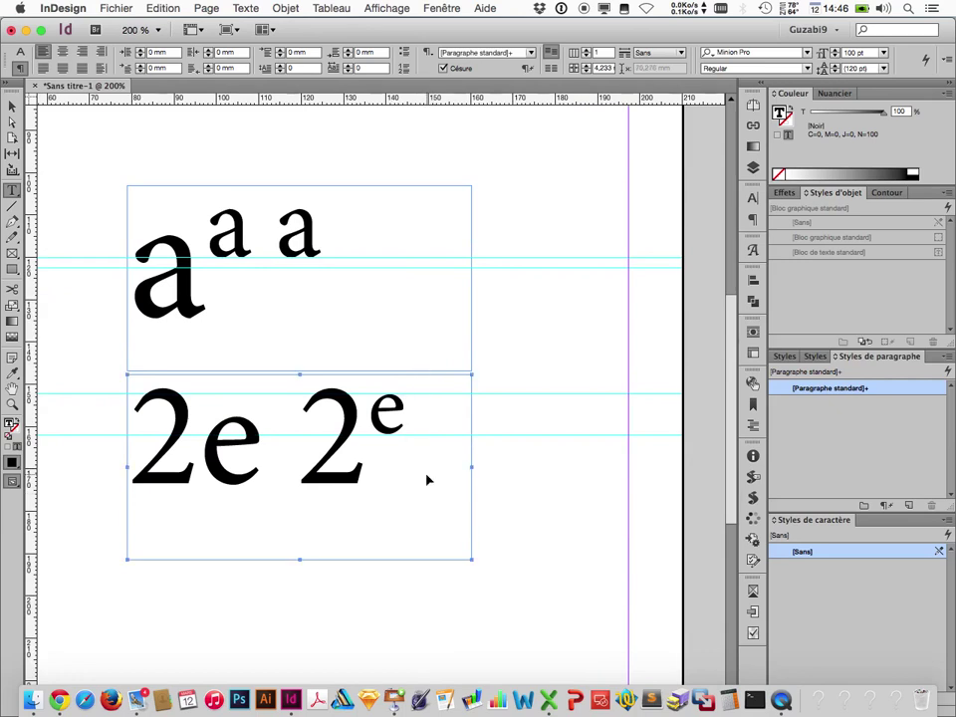
pyautogui.press('Escape')
pyautogui.moveTo(469, 468); pyautogui.dragTo(645, 467)
# Step: Add 2e at the end of the lower frame's text and remove the superscript formatting from it
pyautogui.doubleClick(568, 468)
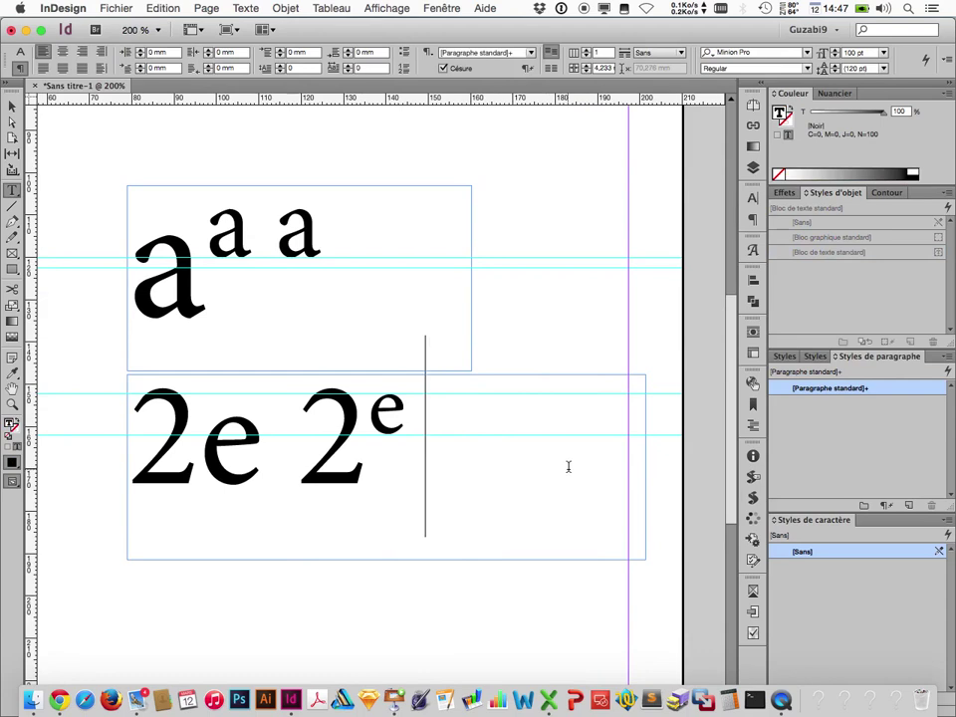
pyautogui.write('2e')
pyautogui.hotkey('shift', 'Left')
pyautogui.hotkey('shift', 'Left')
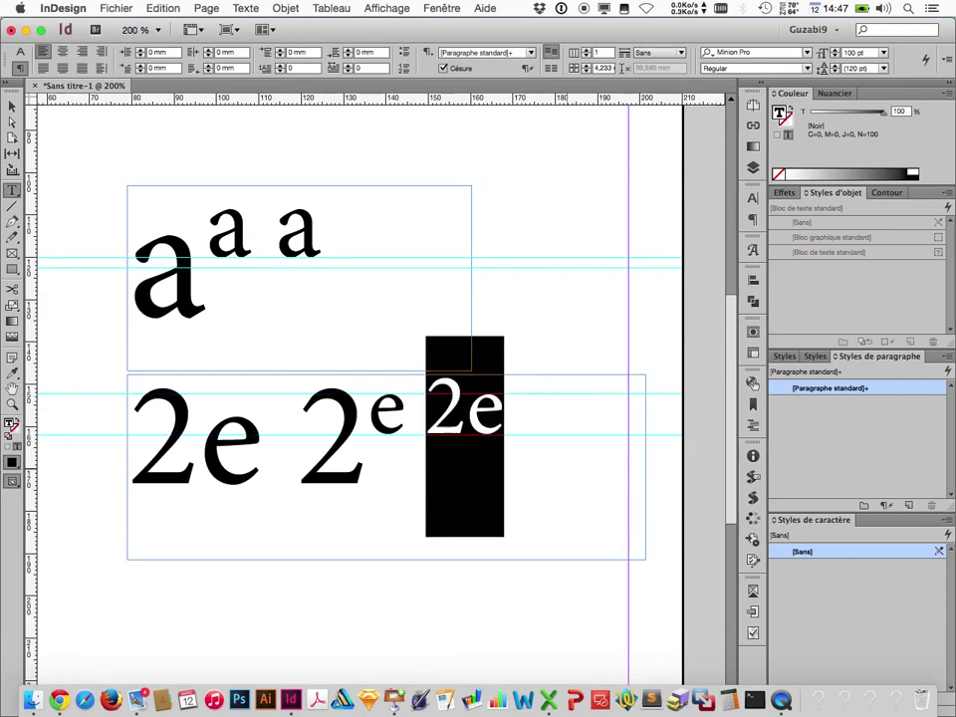
pyautogui.press('super+shift+equal')
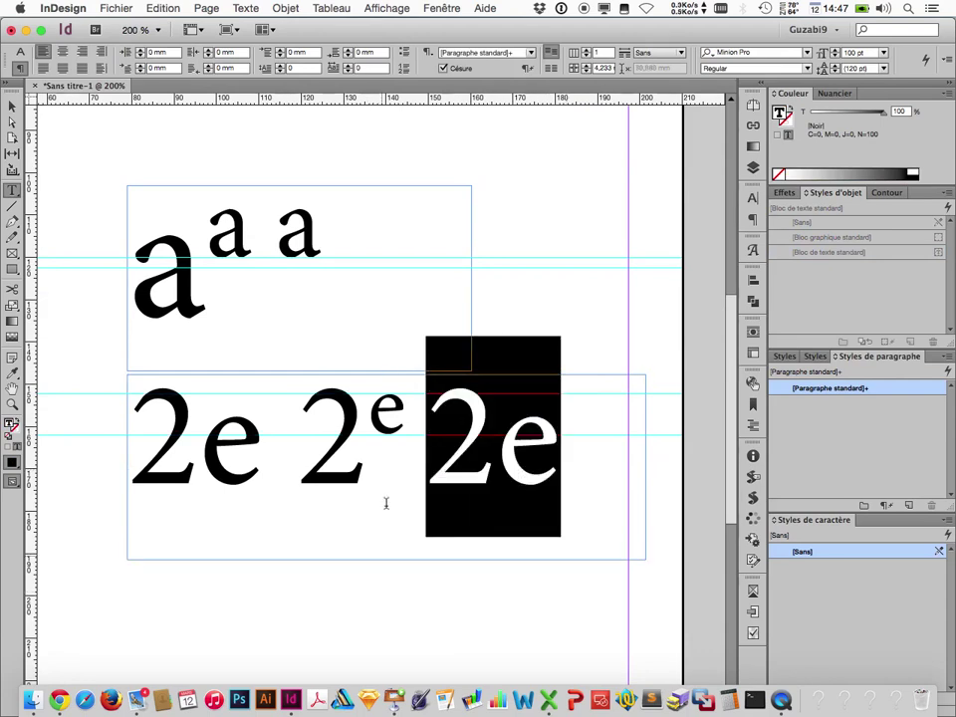
# Step: Set the font size of the last e in the lower frame to 60 pt
pyautogui.click(491, 428)
pyautogui.hotkey('shift', 'Right')
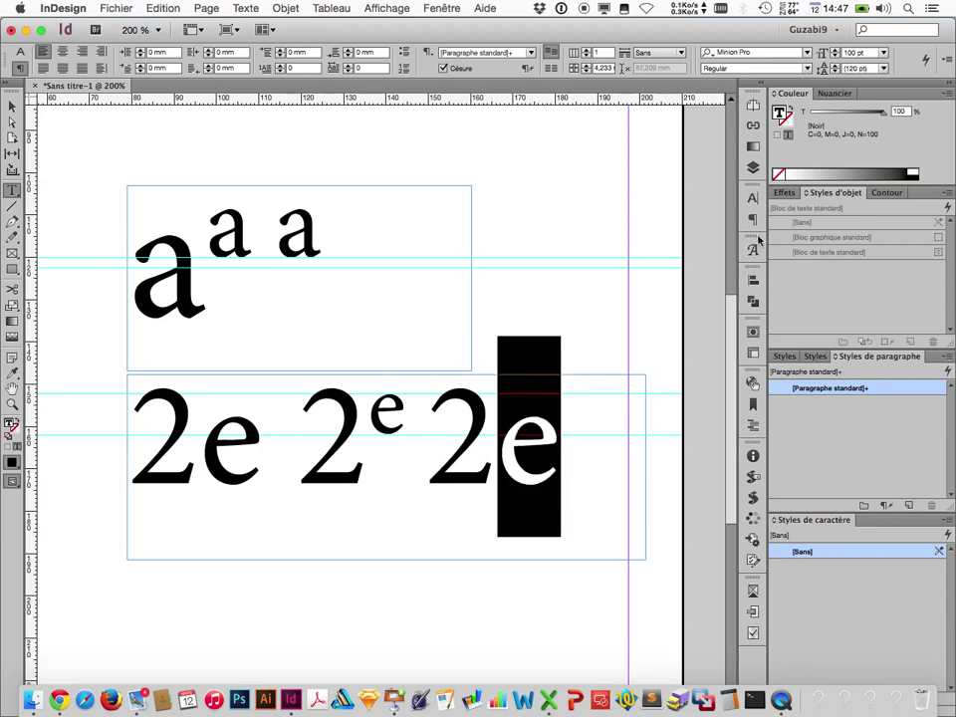
pyautogui.press('super+t')
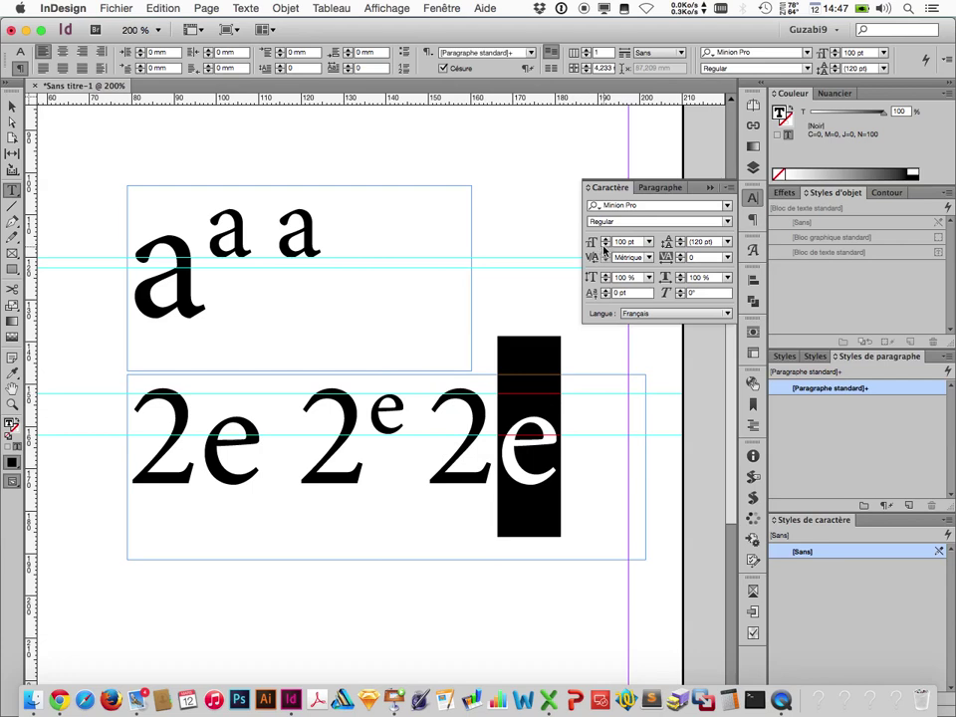
pyautogui.click(604, 246)
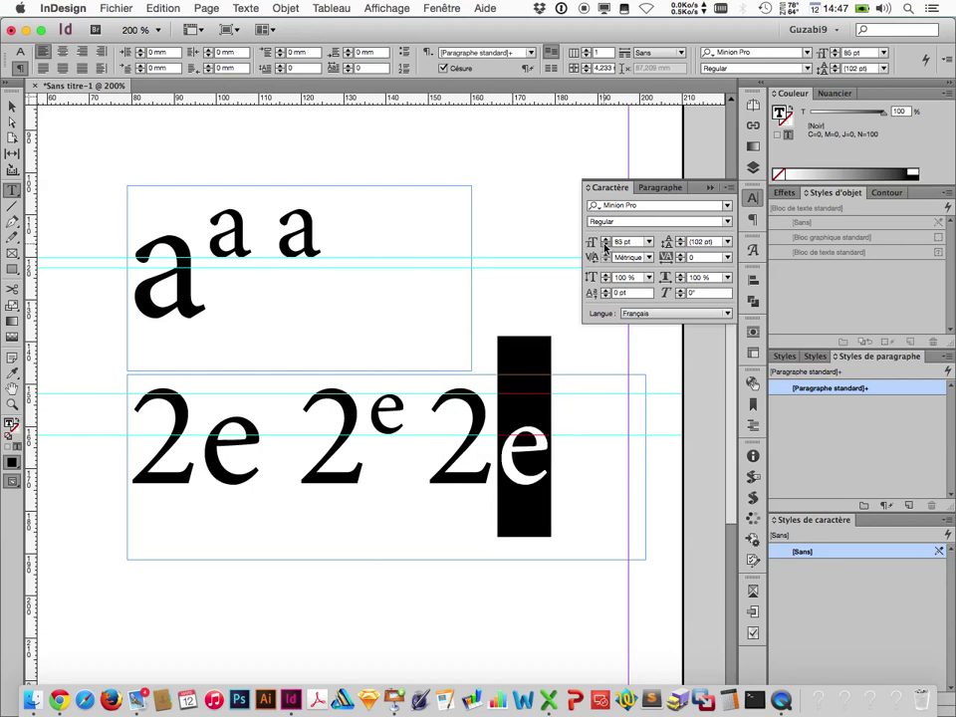
pyautogui.click(604, 246)
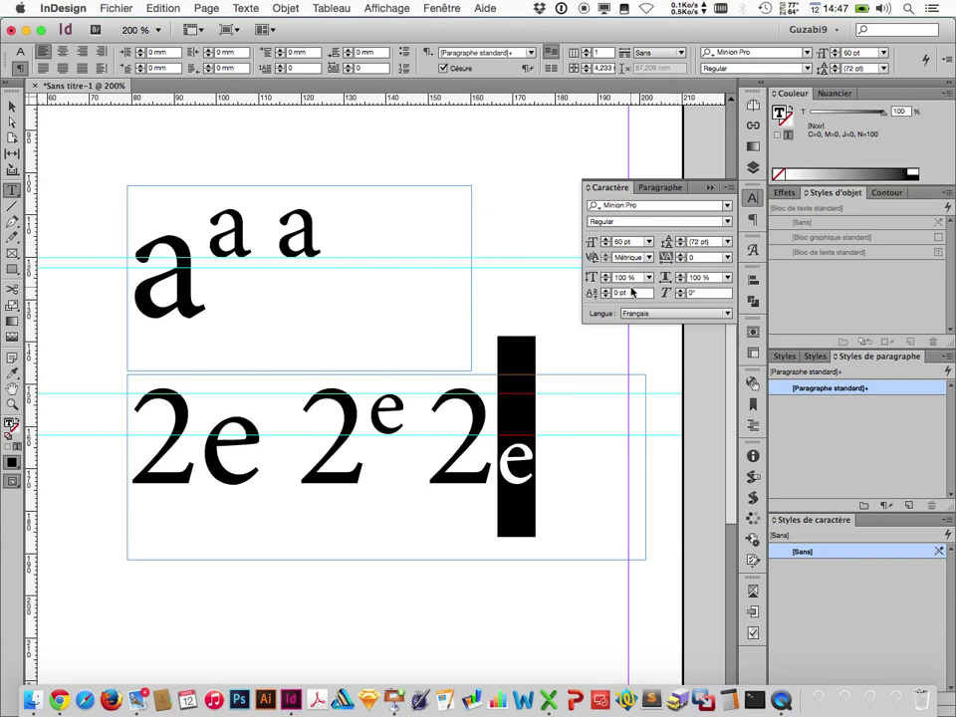
# Step: Increase the baseline shift of the 60 pt e until it sits level with the neighbouring superscript e
pyautogui.click(604, 288)
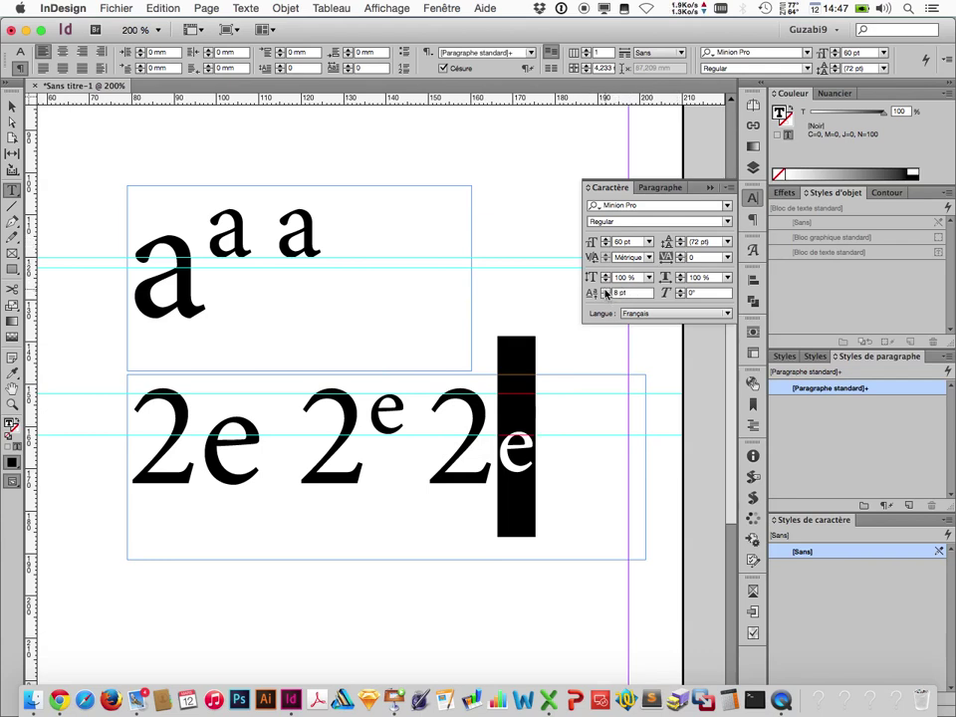
pyautogui.keyDown('shift'); pyautogui.click(604, 290); pyautogui.keyUp('shift')
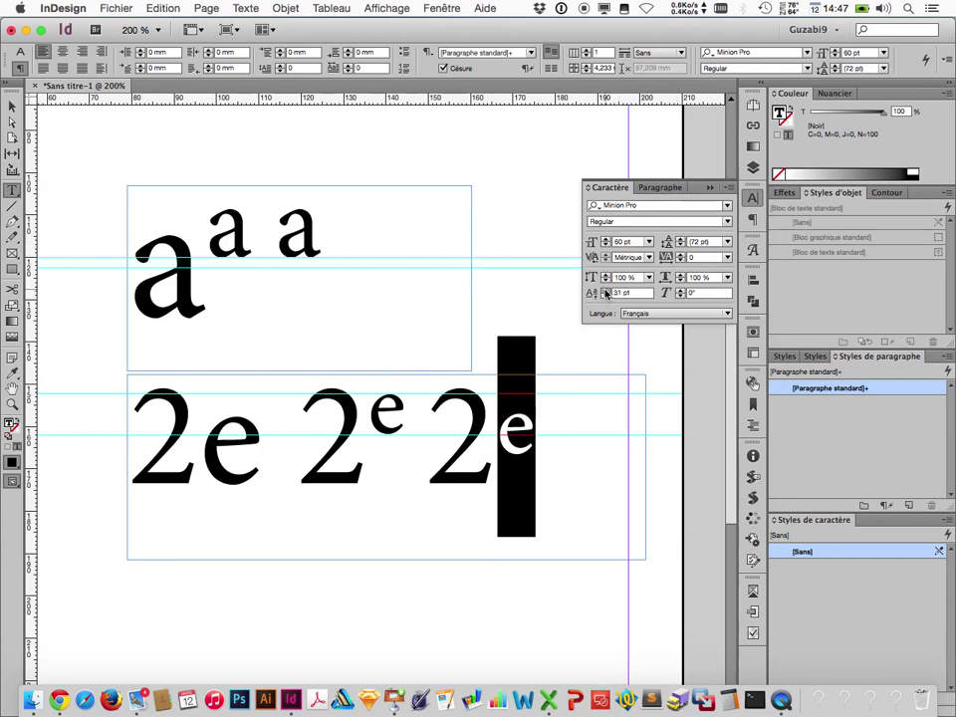
pyautogui.click(604, 290)
pyautogui.click(604, 289)
pyautogui.click(604, 290)
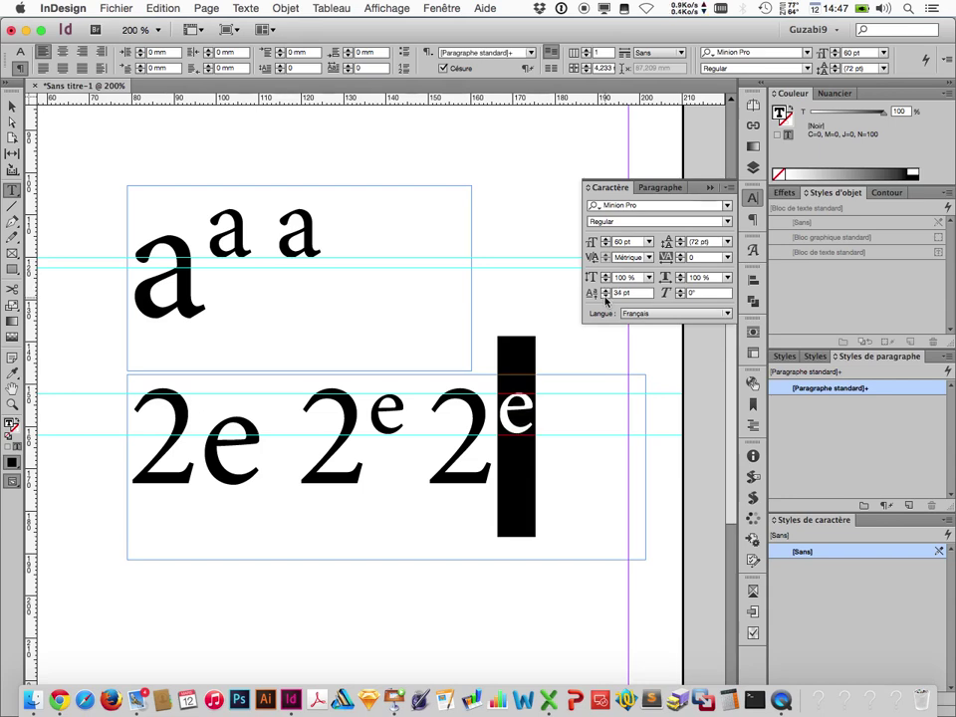
pyautogui.click(604, 297)
pyautogui.click(750, 202)
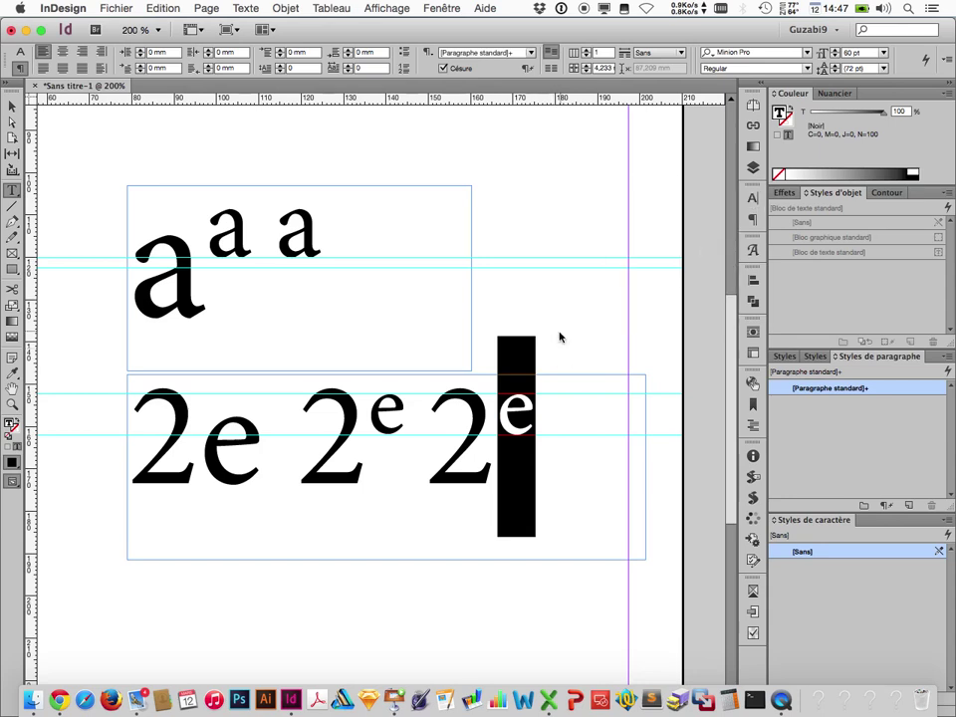
# Step: Compare the automatic superscript e with the manually reduced and raised e at 600 % zoom
pyautogui.click(590, 338)
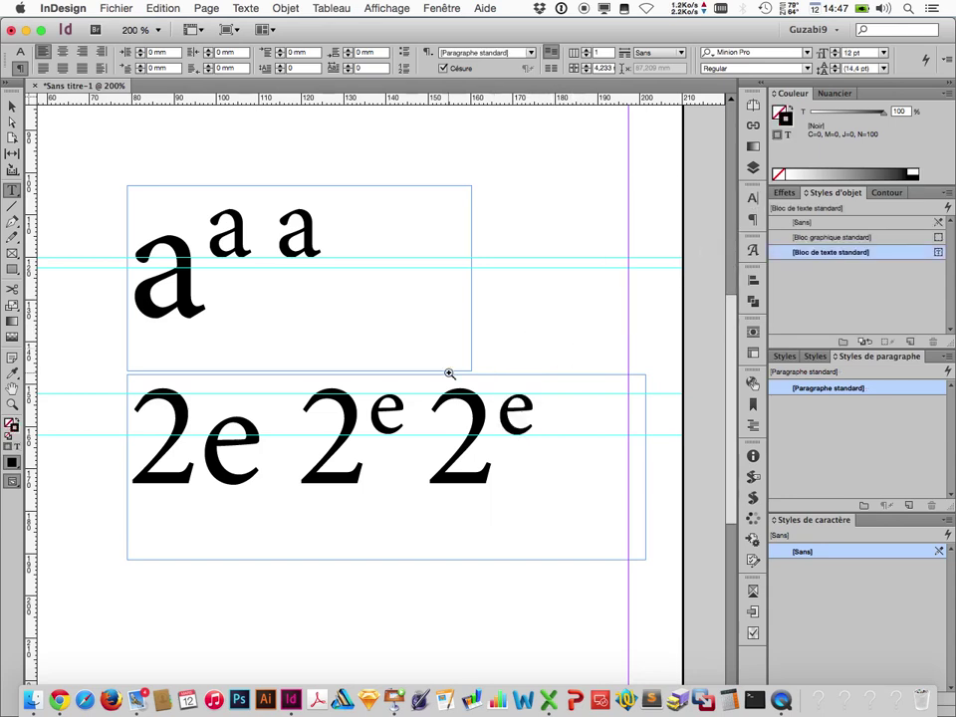
pyautogui.moveTo(291, 379); pyautogui.dragTo(580, 490)
pyautogui.click(559, 482)
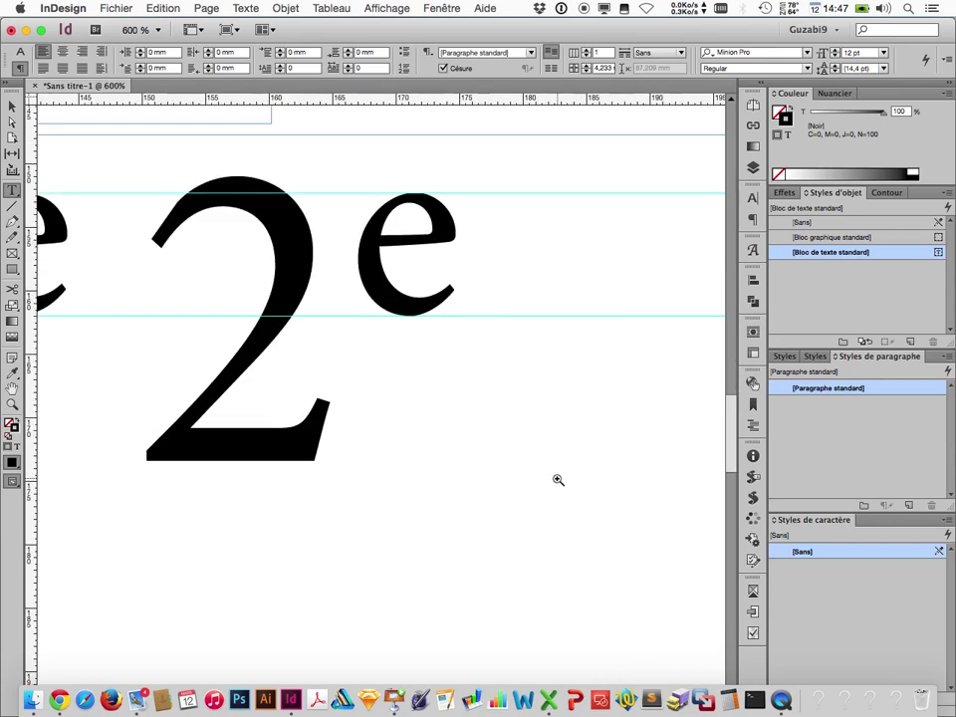
pyautogui.hscroll(-5, 478, 482)
pyautogui.scroll(2, 478, 481)
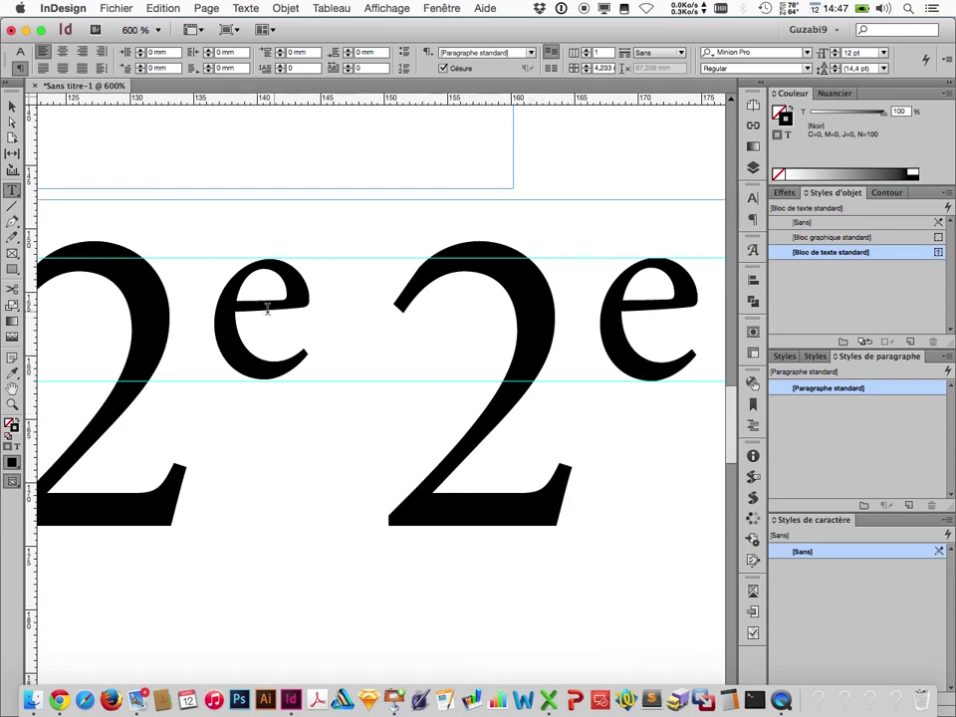
# Step: Select the automatic superscript e and check its character options, including Supérieur/Exposant
pyautogui.click(12, 106)
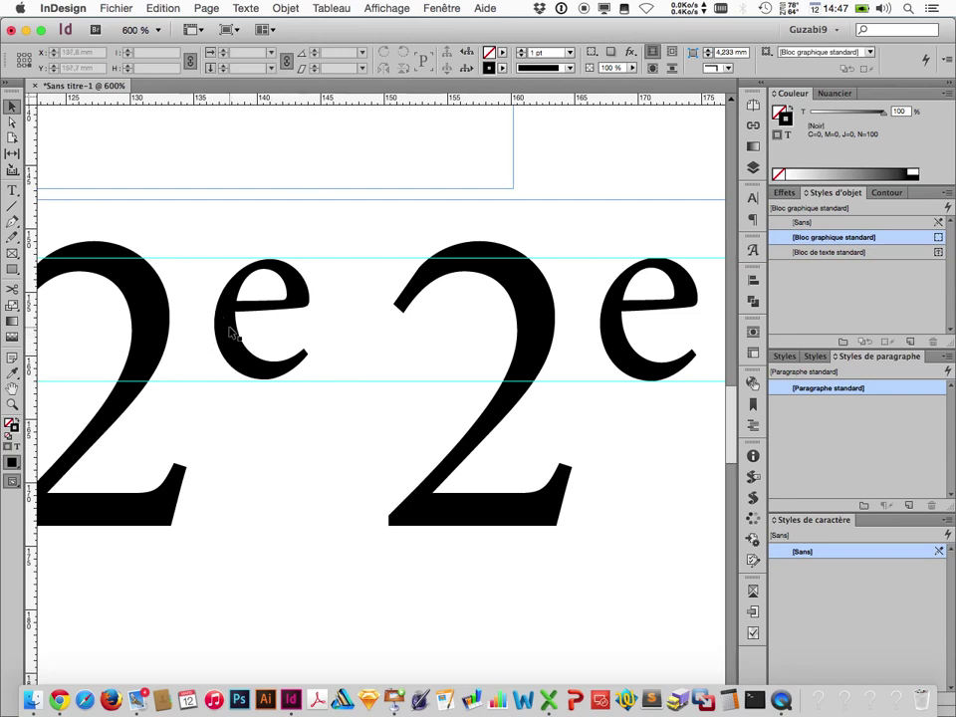
pyautogui.doubleClick(250, 358)
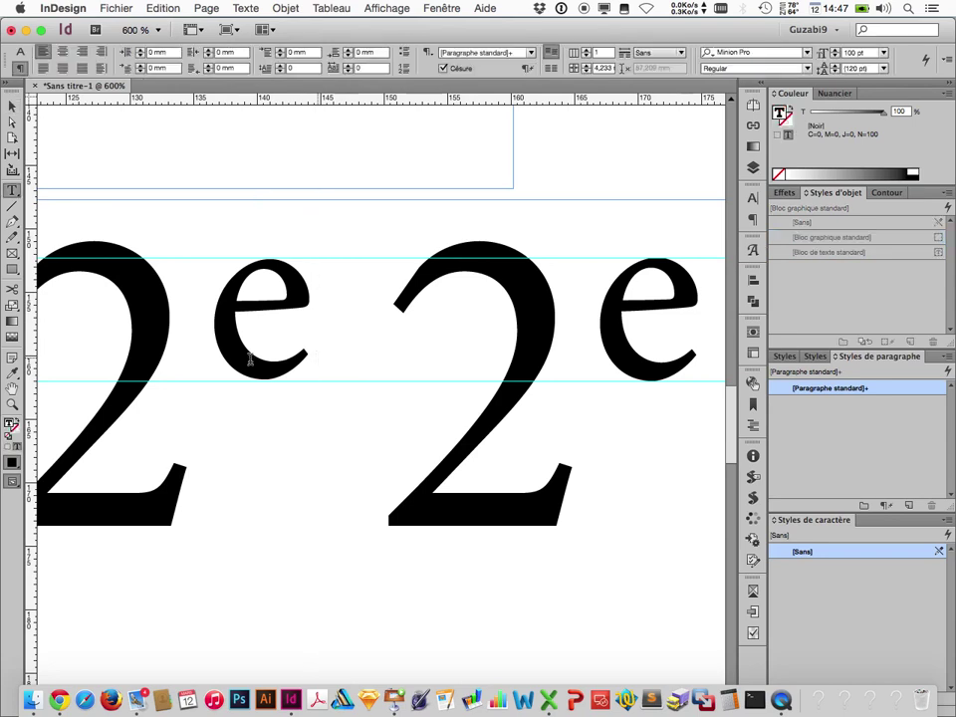
pyautogui.moveTo(250, 358); pyautogui.dragTo(291, 347)
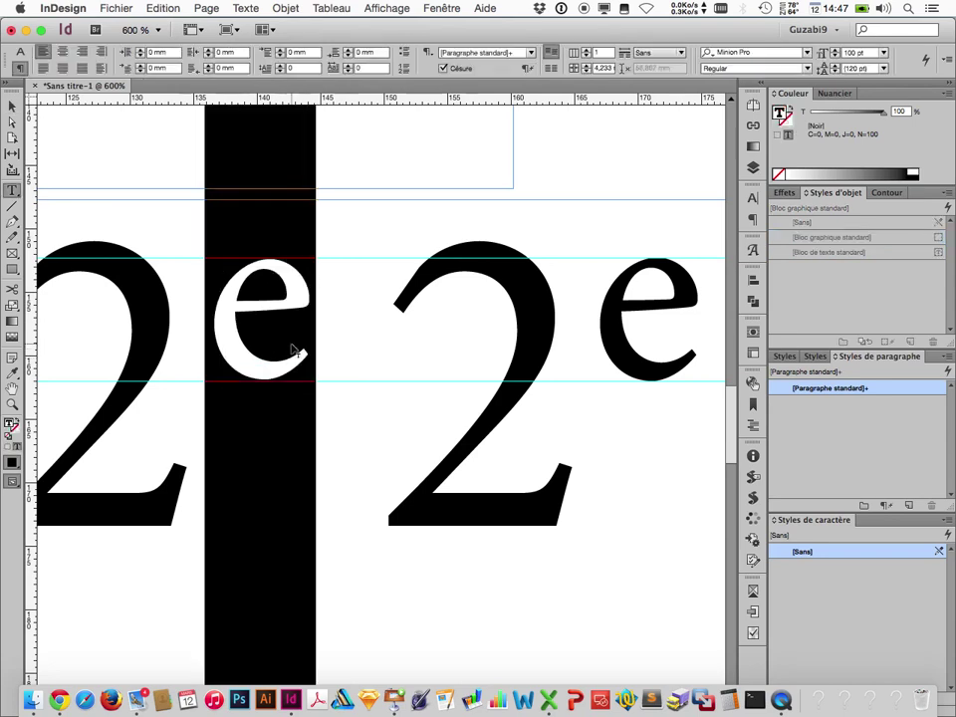
pyautogui.click(750, 200)
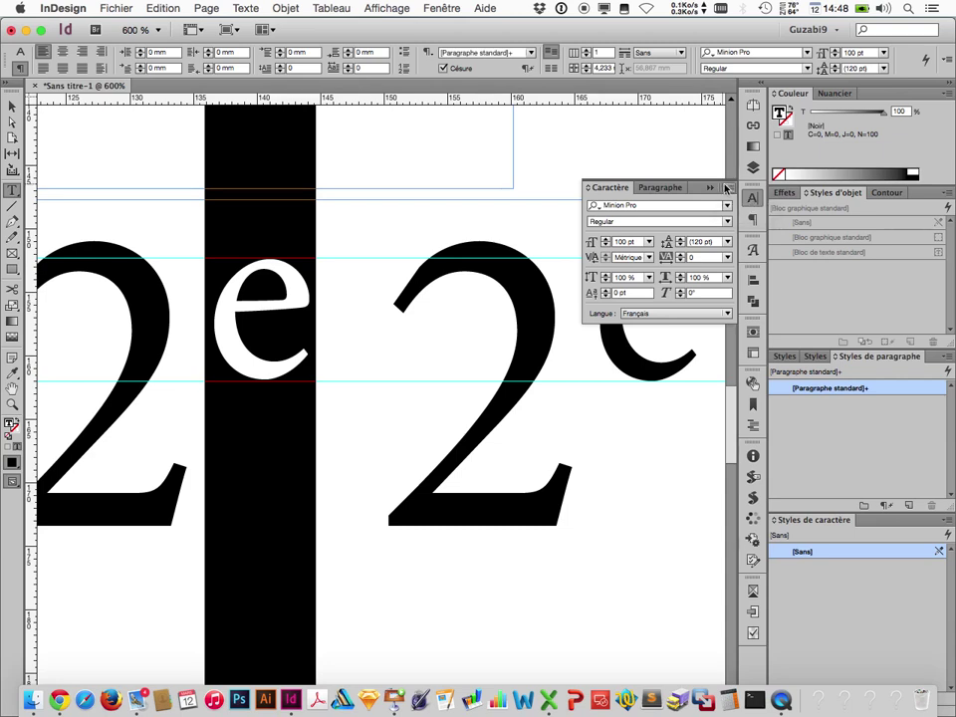
pyautogui.click(728, 188)
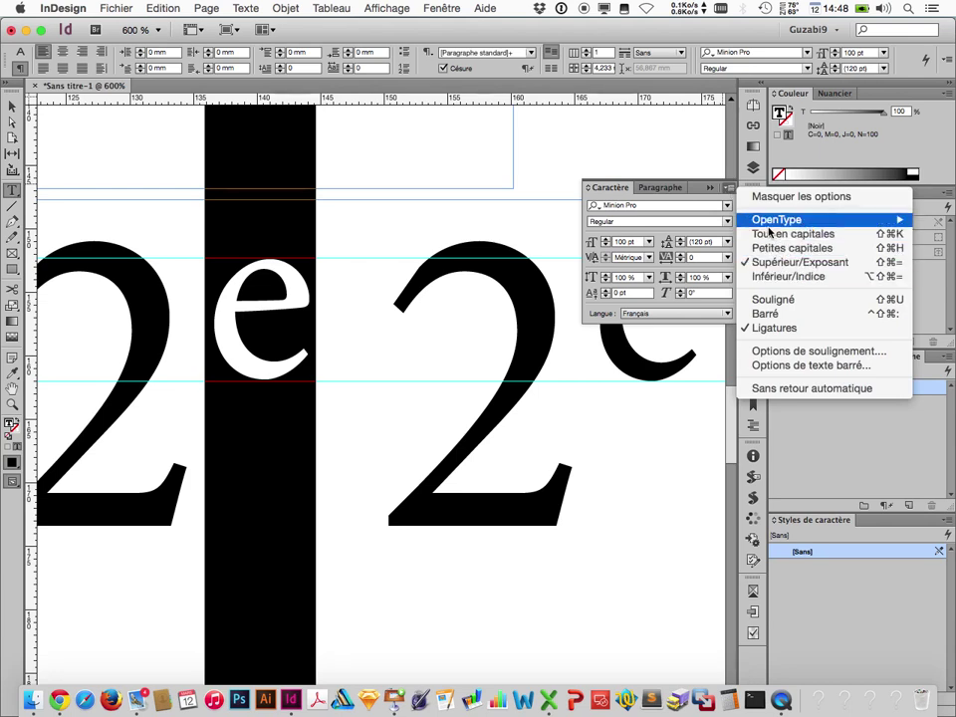
pyautogui.moveTo(768, 223)
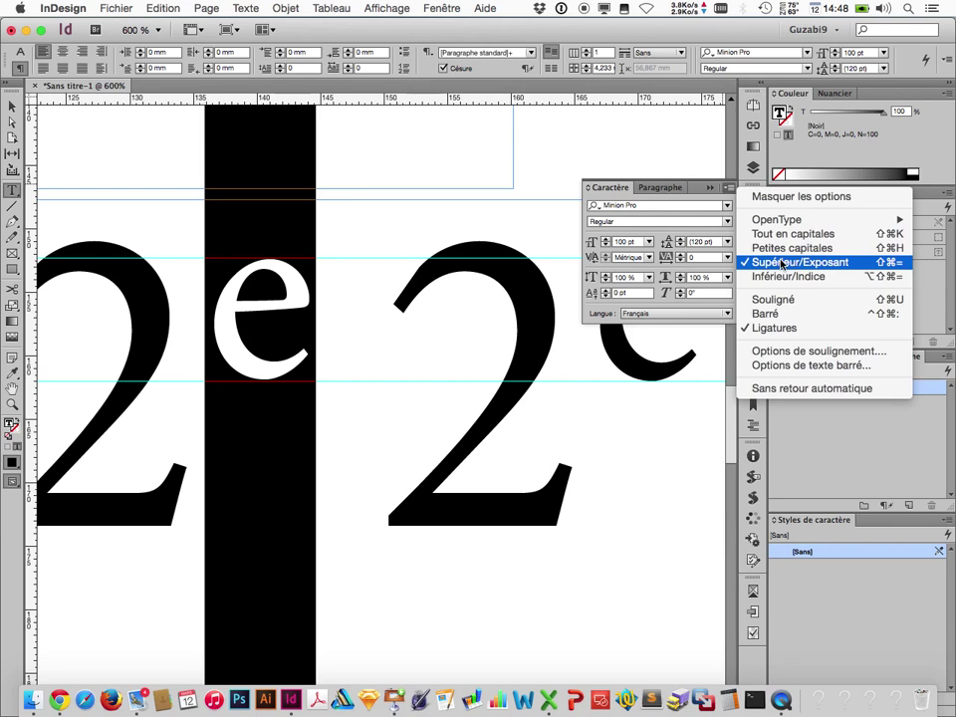
pyautogui.click(655, 152)
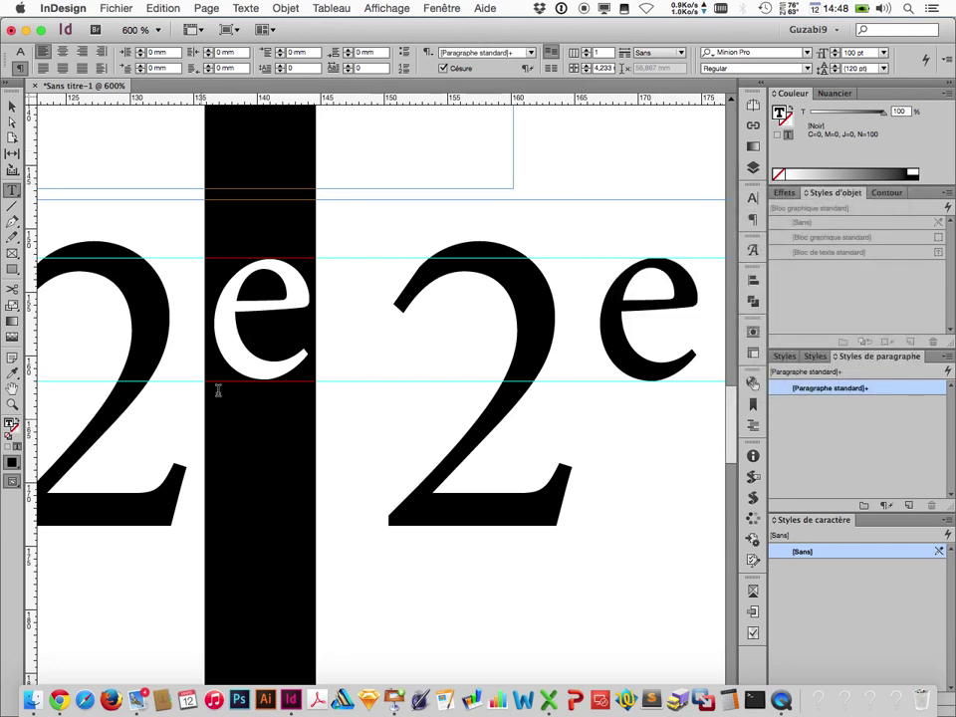
pyautogui.click(373, 629)
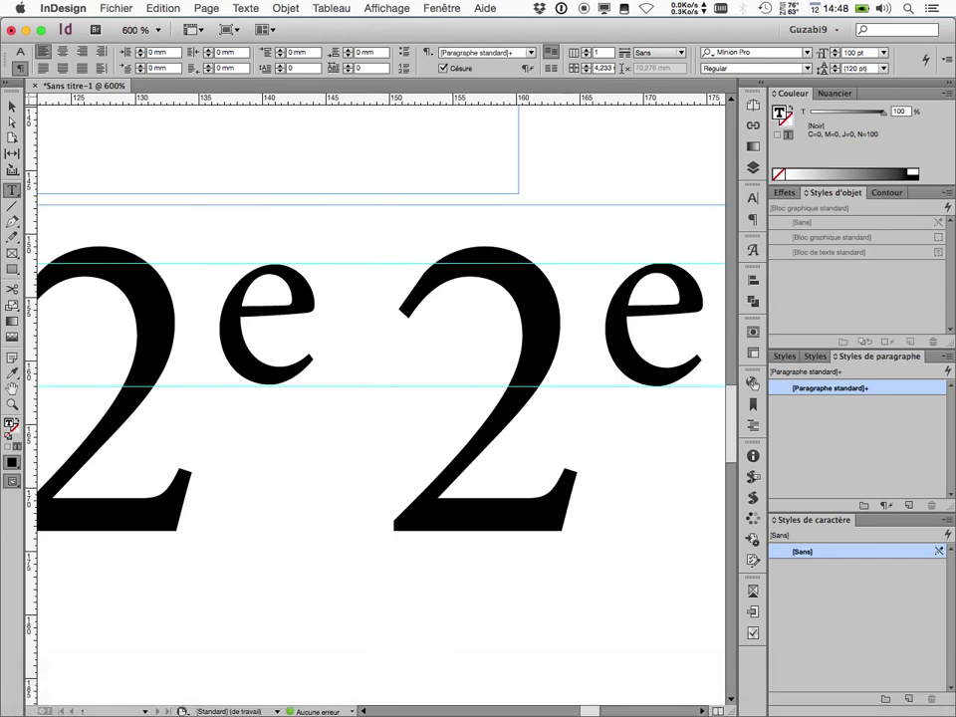
pyautogui.press('alt+super+p')
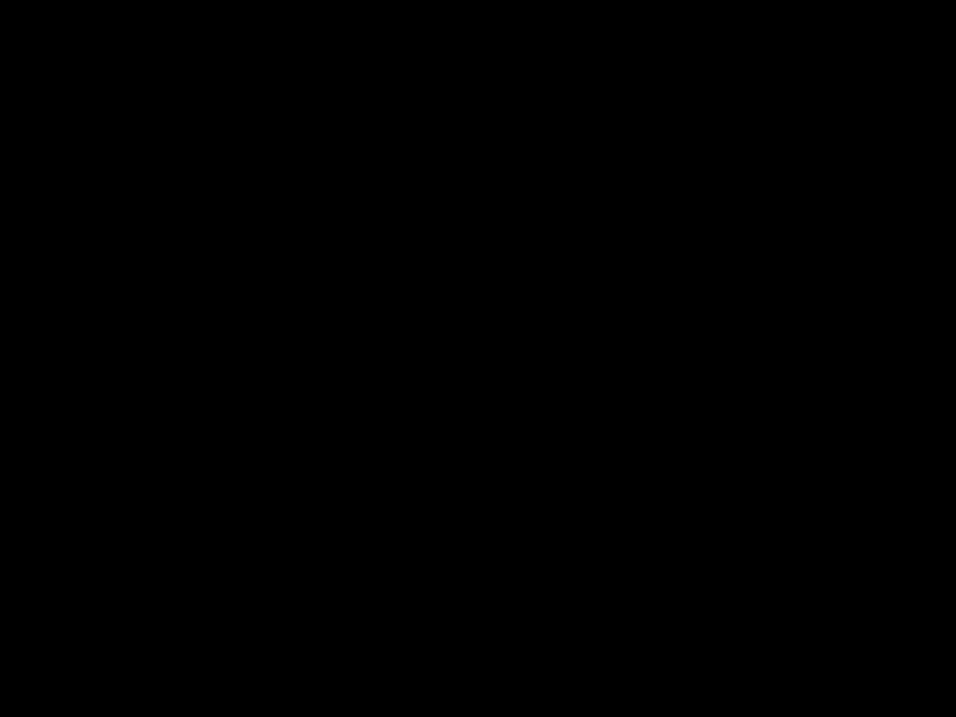